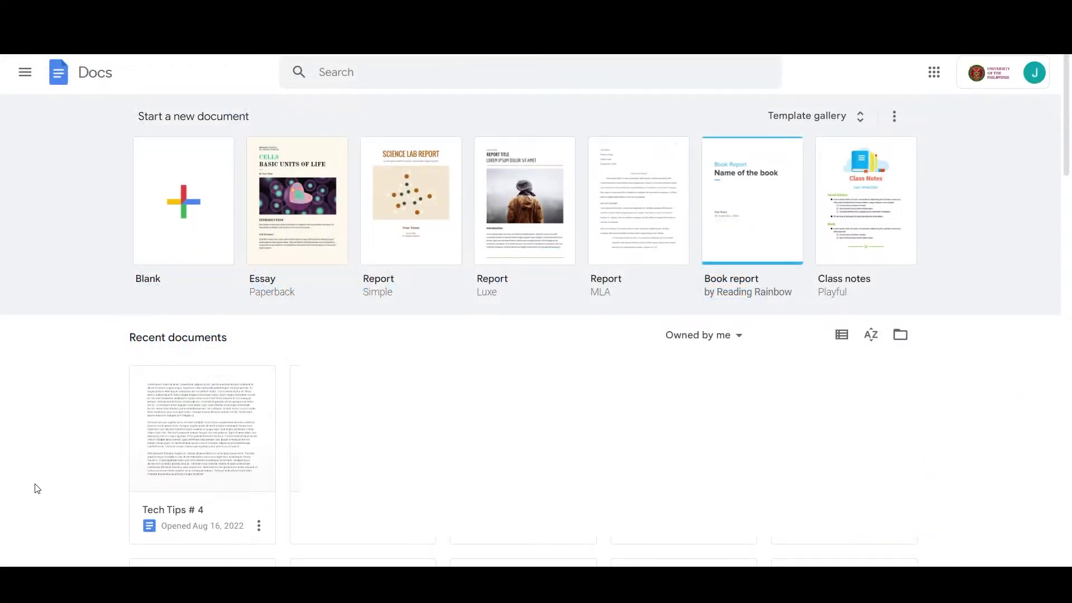
Open the Tech Tips # 4 document and show the Citations sidebar with APA (7th ed.) style kept
left_click(191, 454)
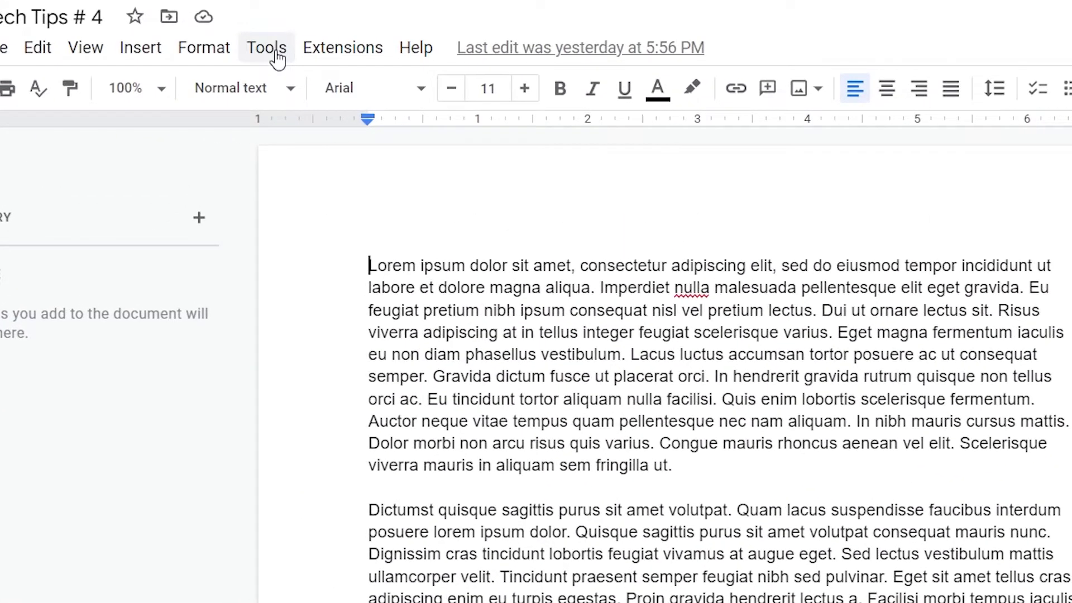
left_click(228, 87)
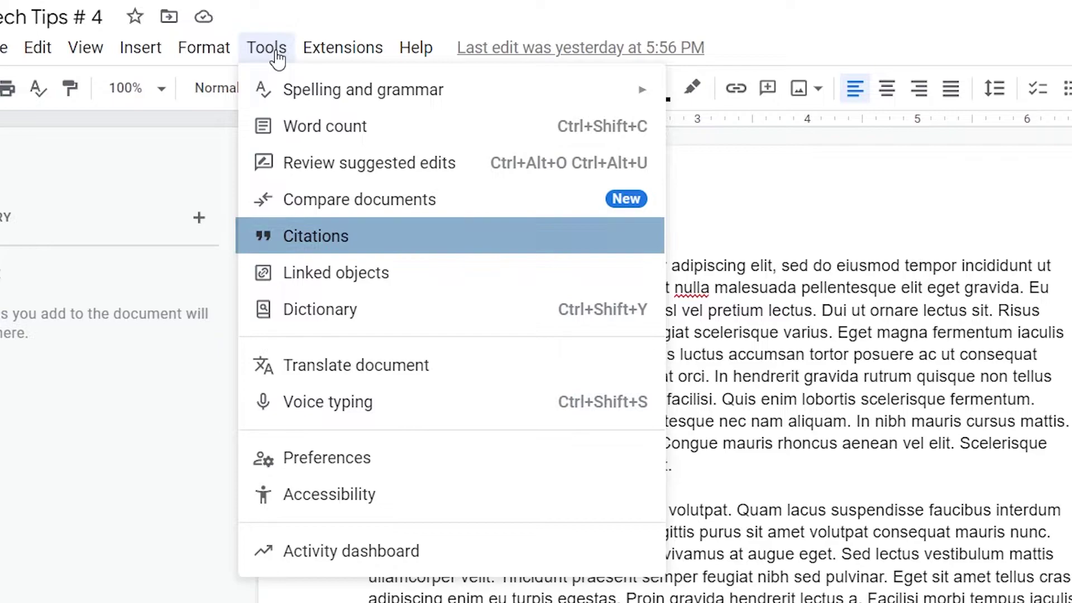
left_click(276, 250)
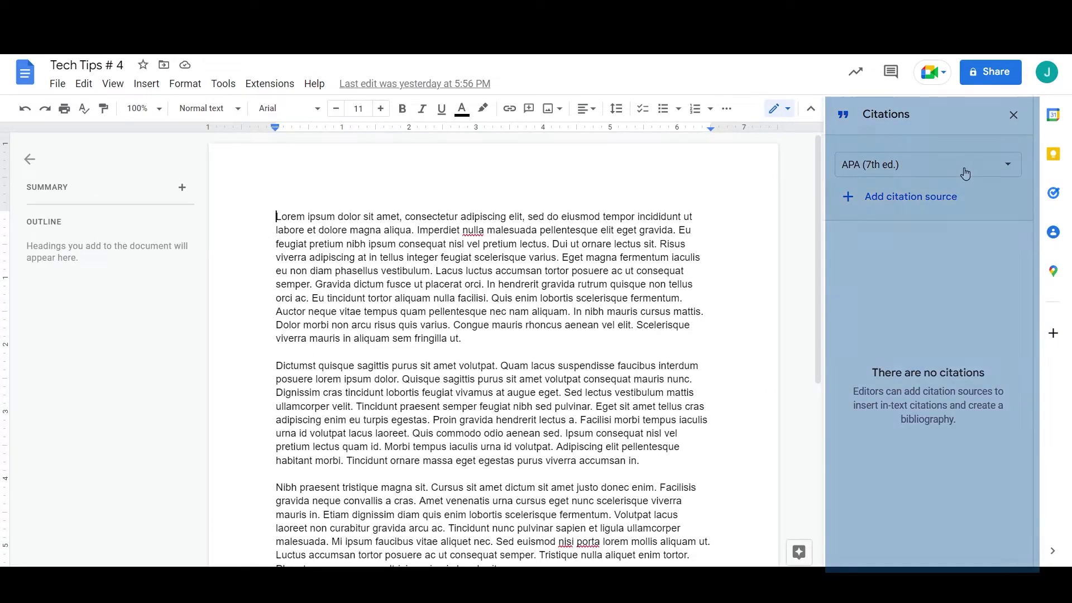
left_click(965, 174)
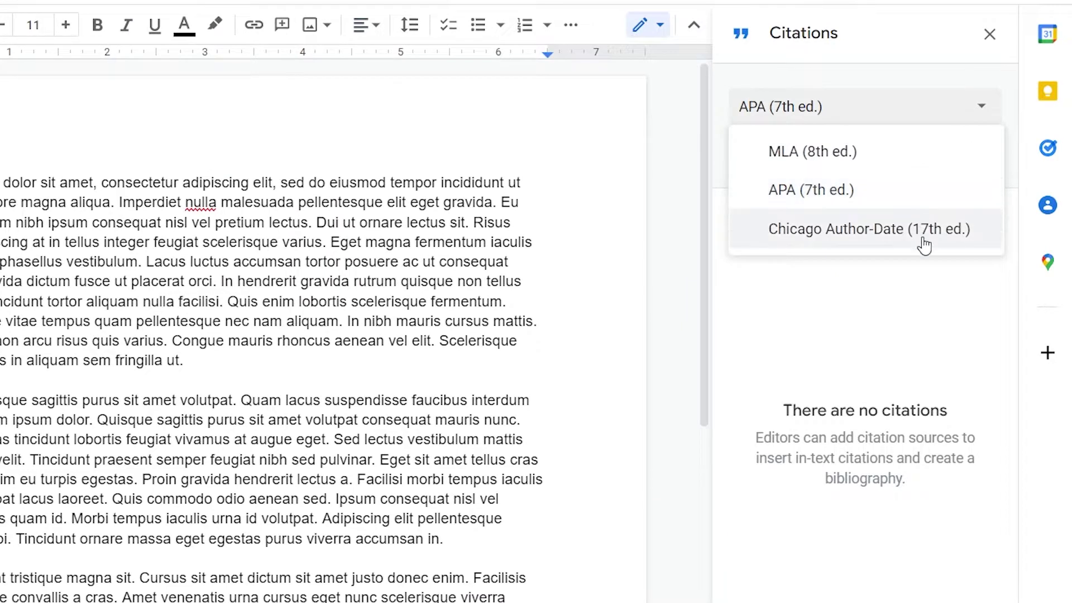
left_click(922, 206)
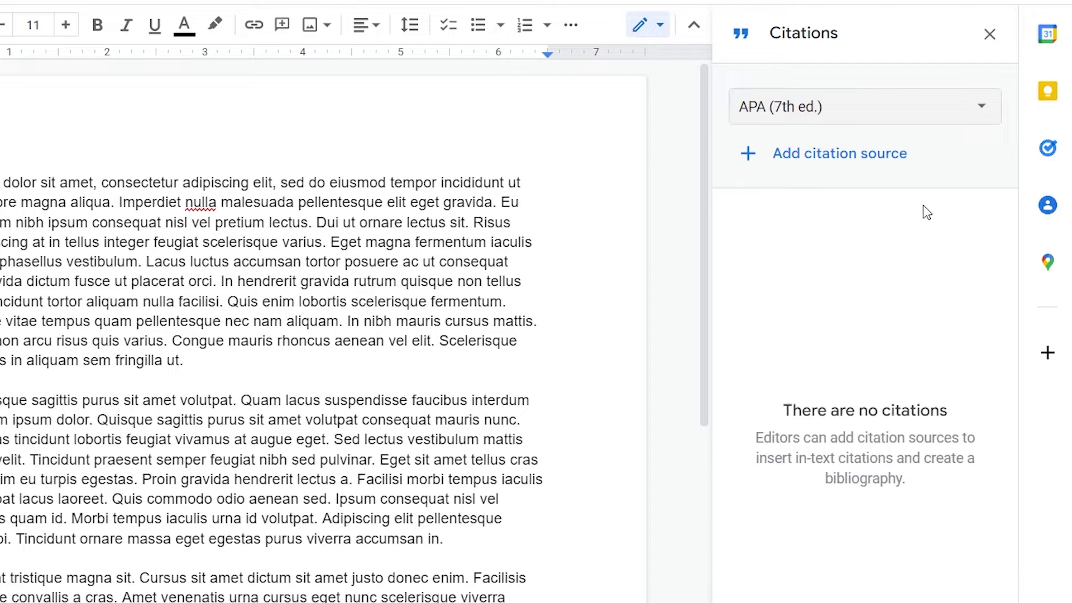
Start a Website citation source and fill its details by looking up the pasted UPOU Networks URL
left_click(853, 158)
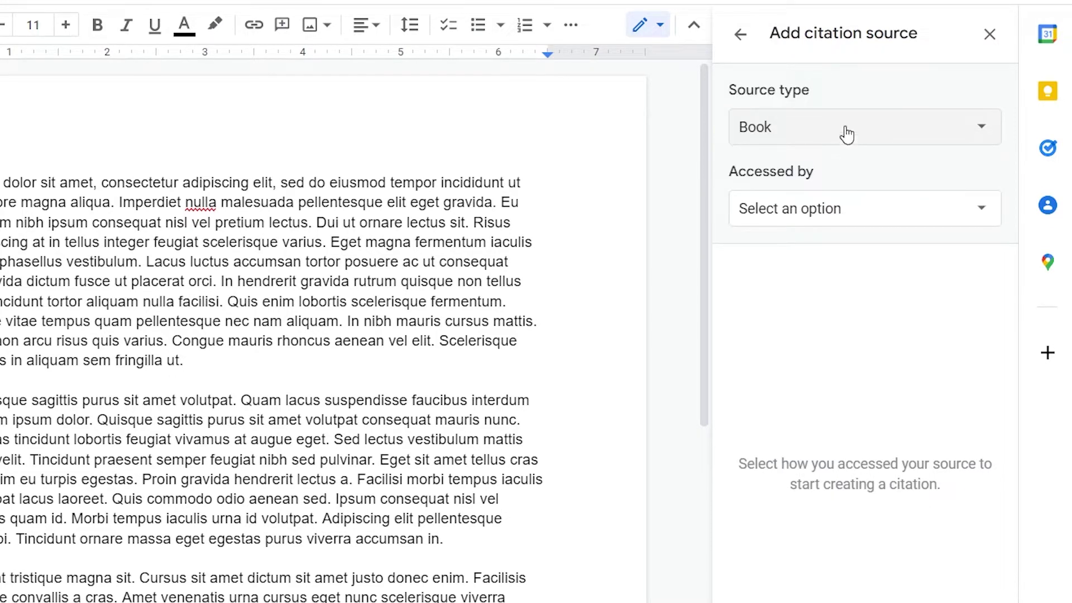
left_click(846, 134)
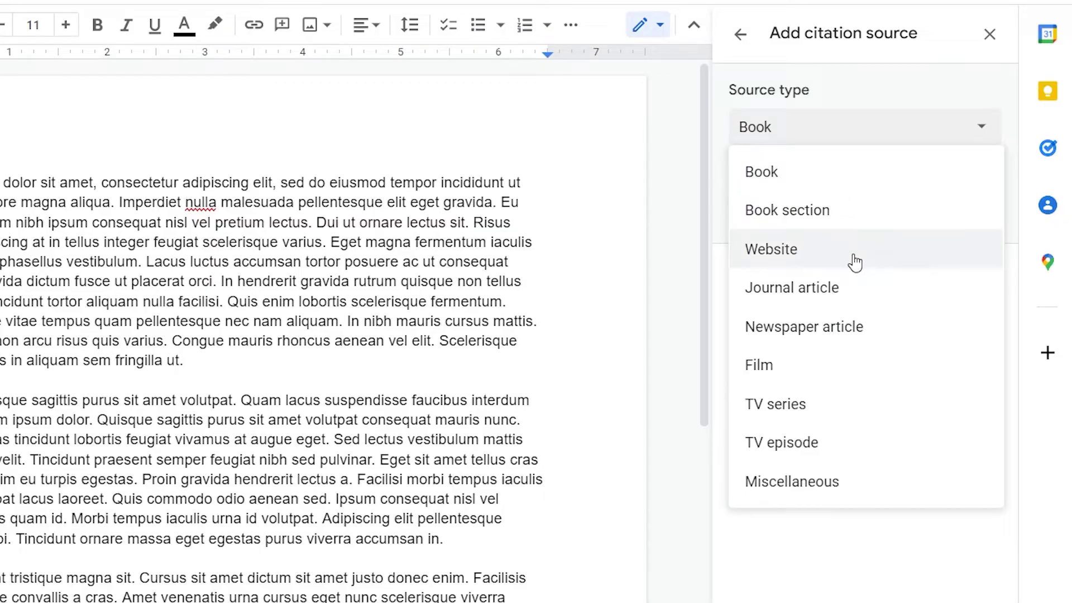
left_click(855, 263)
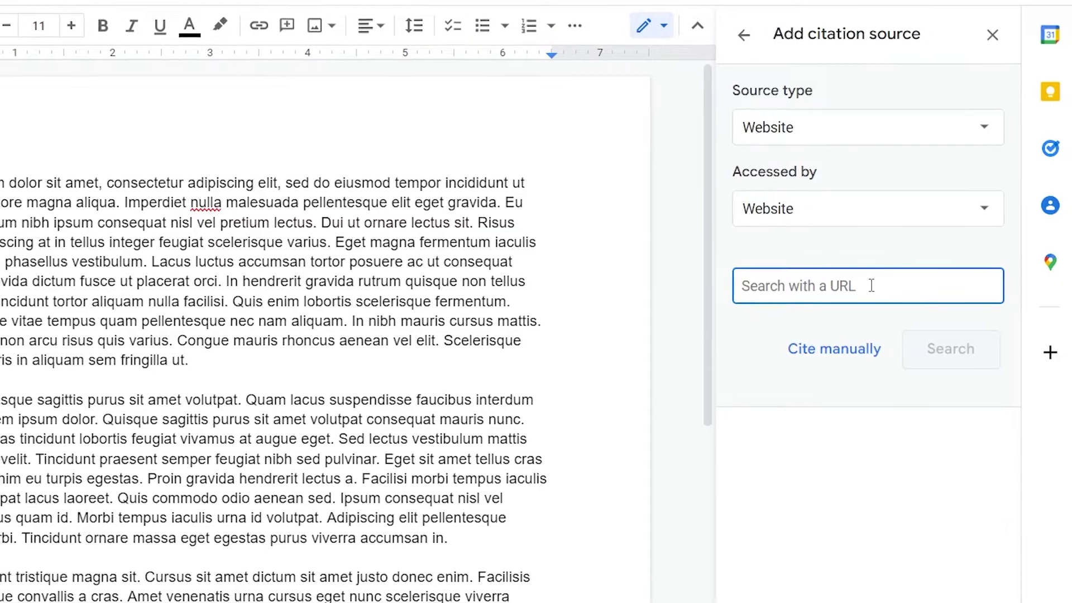
key("ctrl+v")
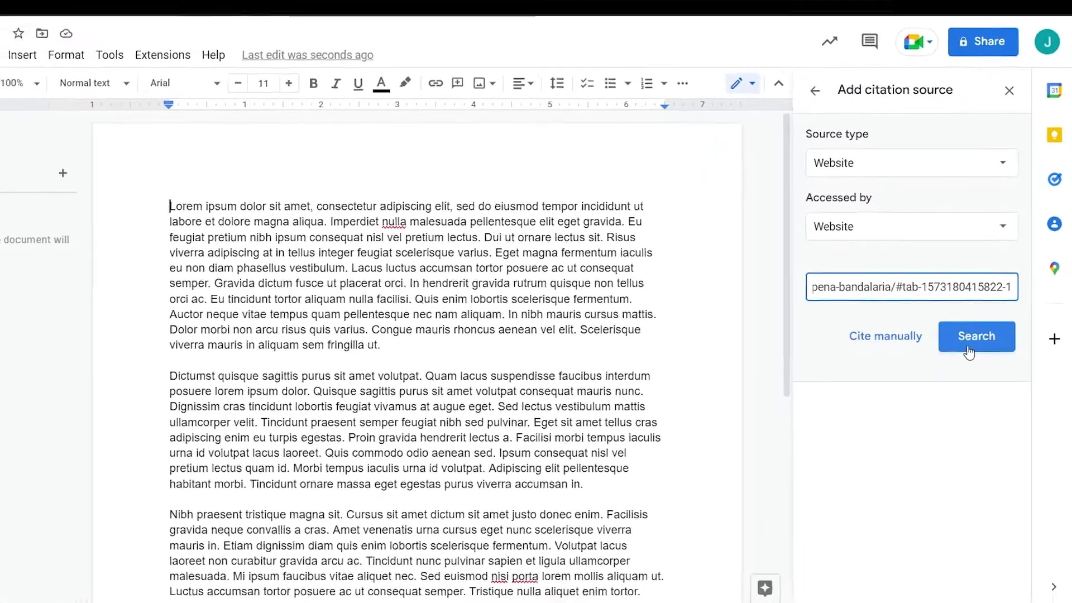
left_click(977, 342)
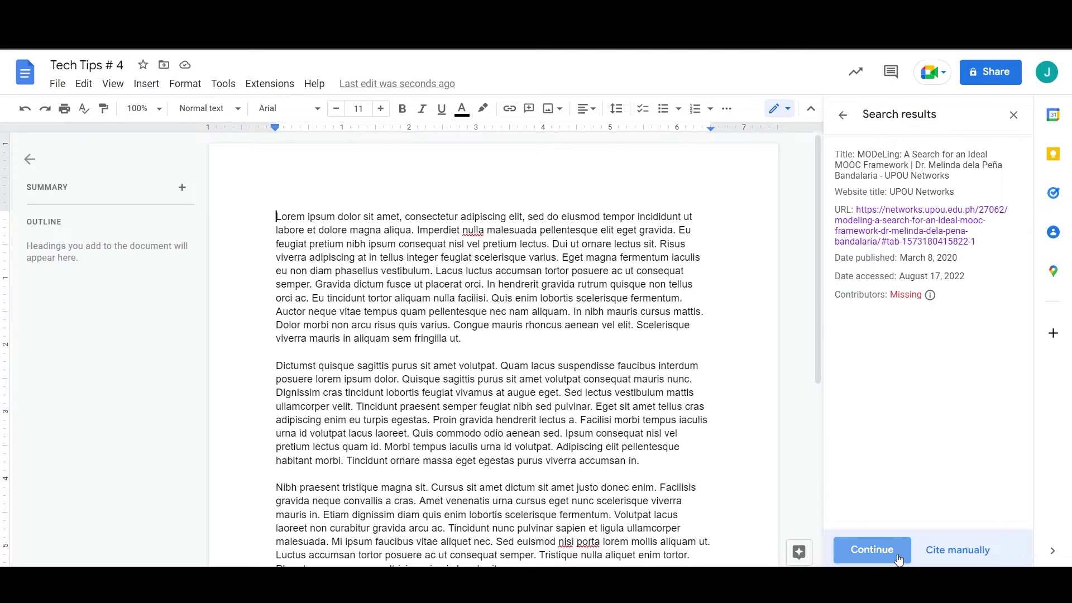
left_click(898, 559)
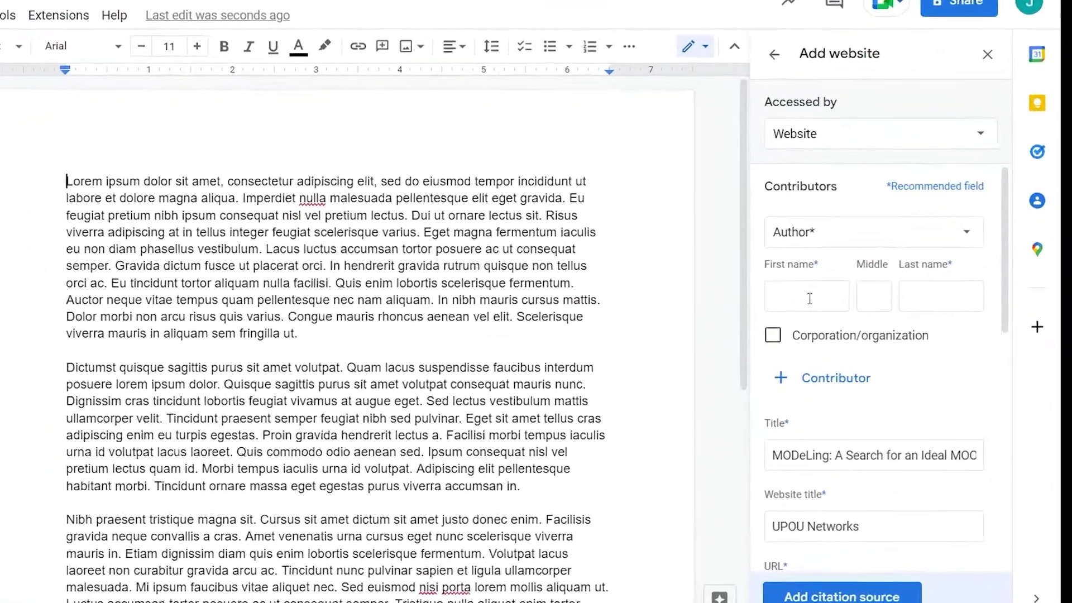
Enter the author's first, middle and last names, set the published year to 2014, and save the source
left_click(809, 299)
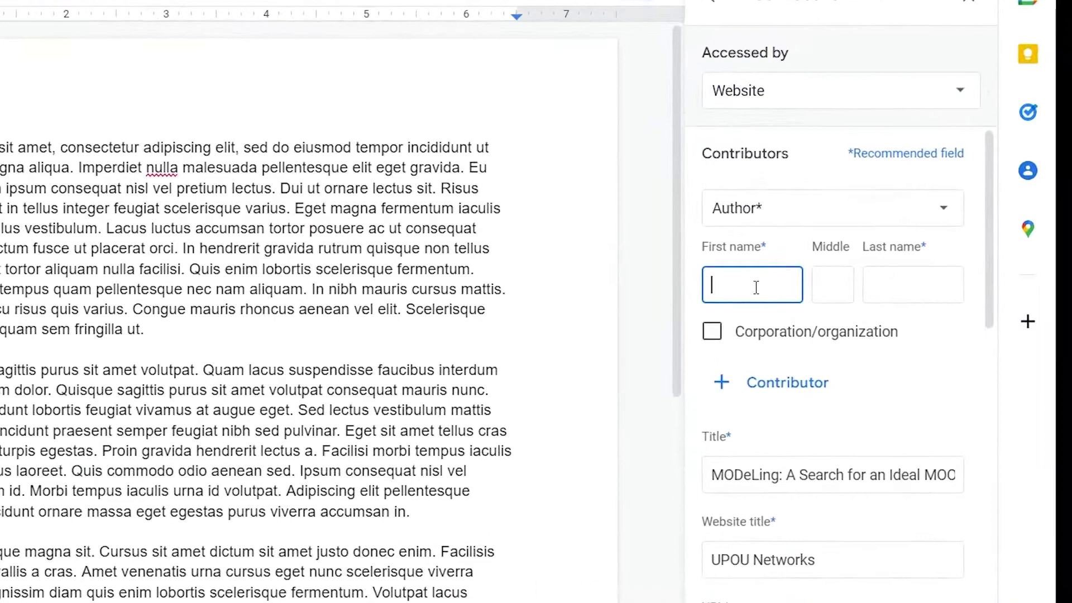
type("Melinda")
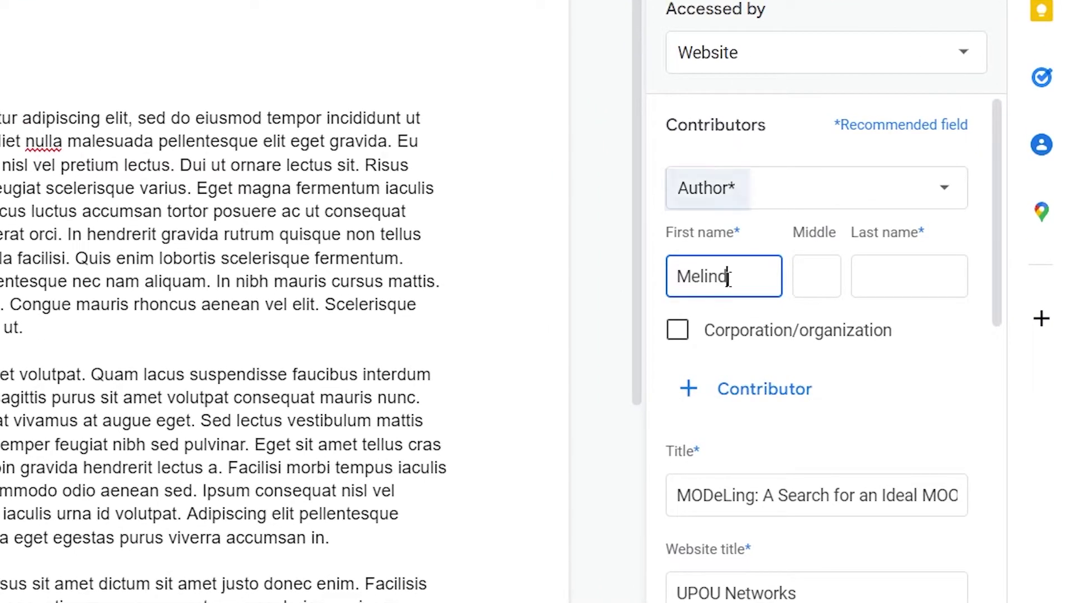
left_click(814, 288)
type("dela Pena")
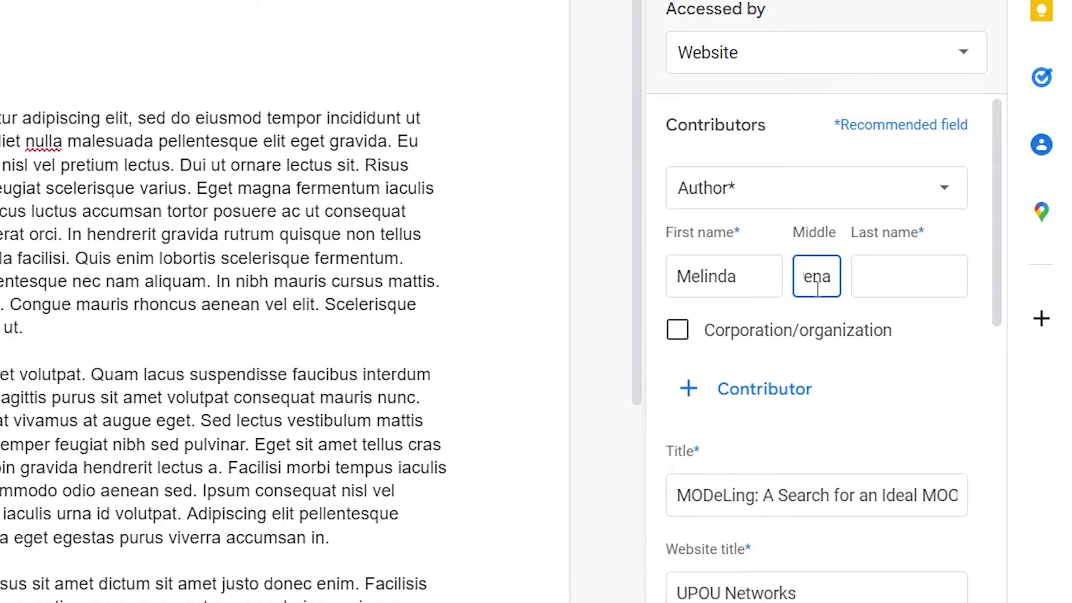
left_click(885, 279)
type("Bandalaria")
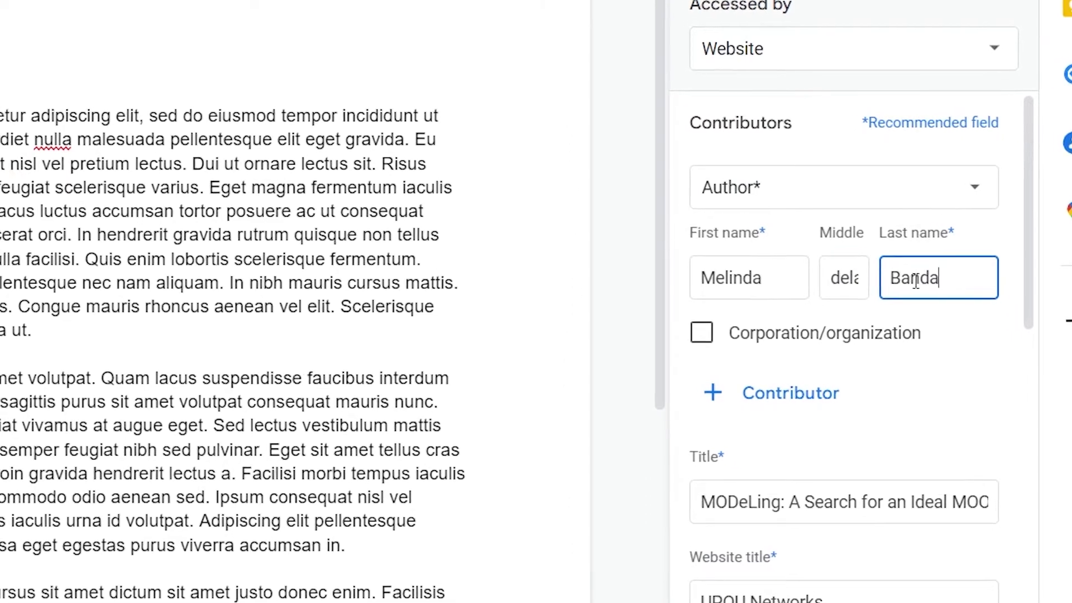
key("Tab")
key("Tab")
key("Tab")
key("Tab")
key("Tab")
key("Tab")
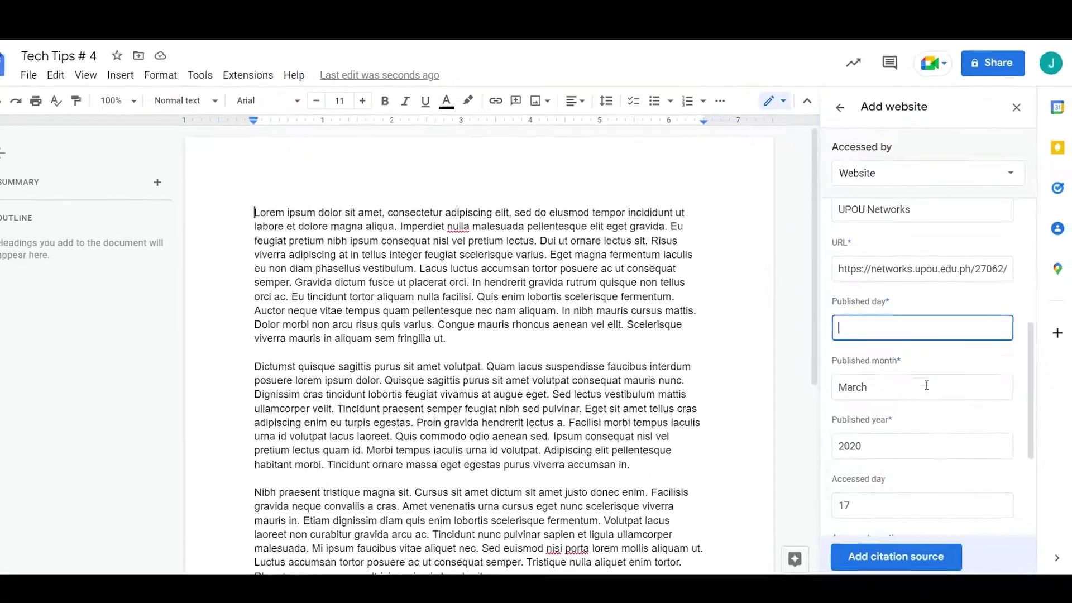
left_click(879, 445)
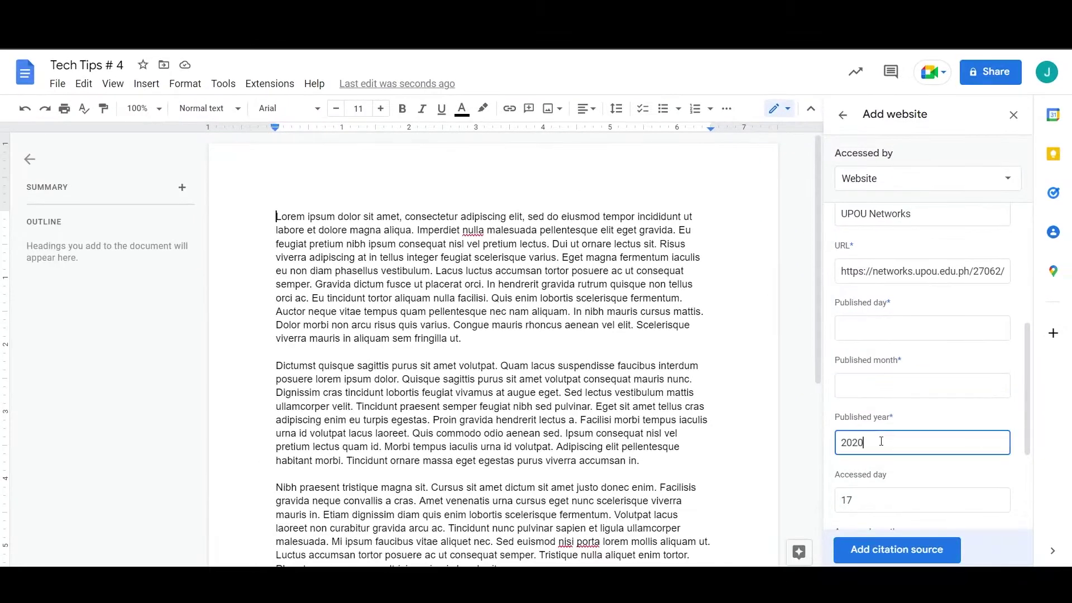
scroll(881, 441, "down", 3)
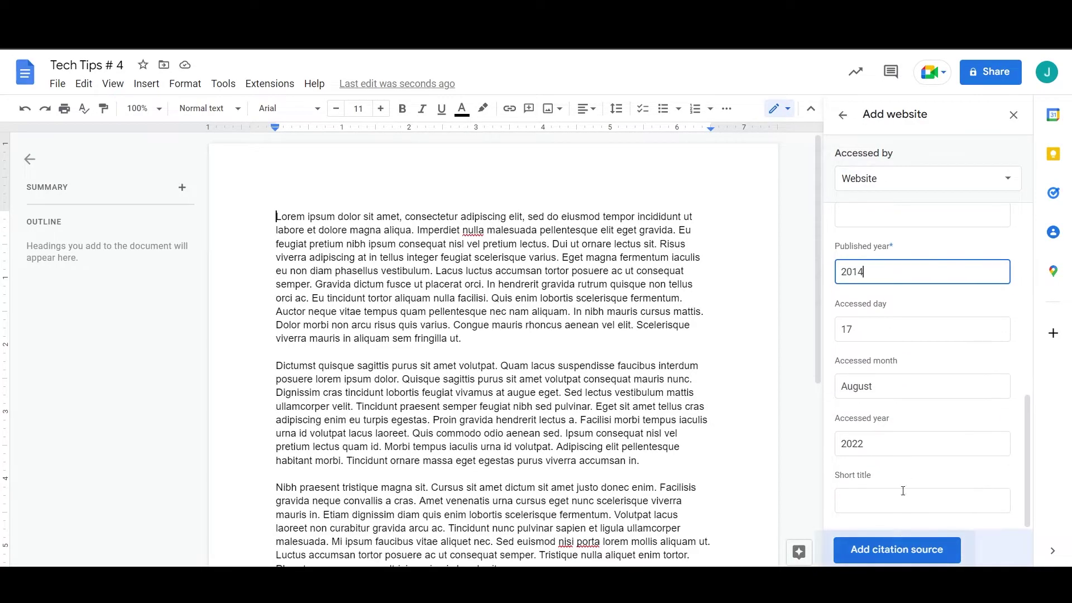
left_click(911, 558)
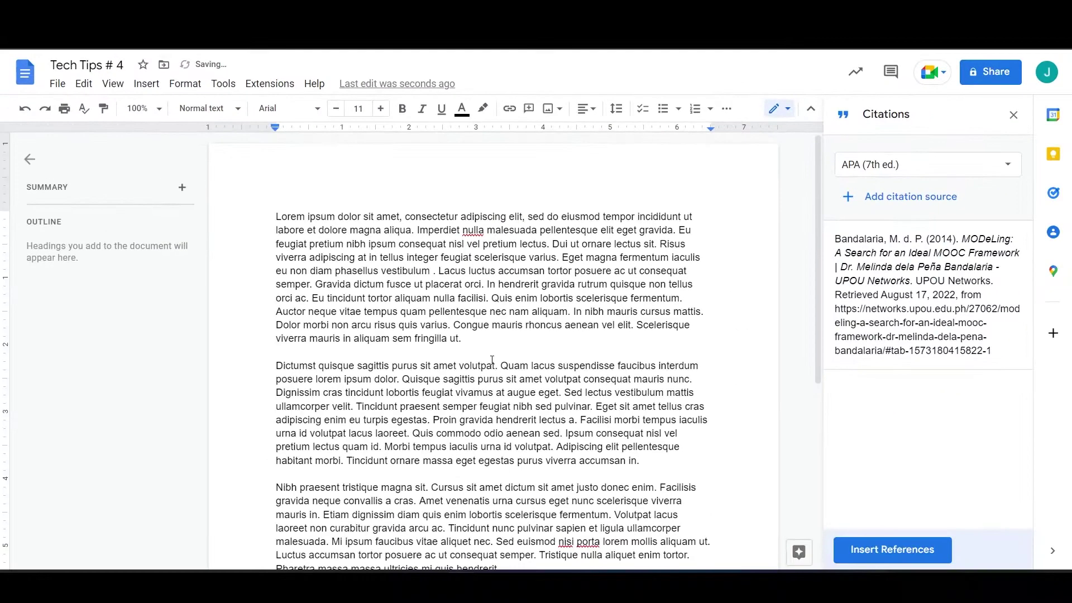
Cite the MODeLing webpage source in-text after 'vestibulum', giving the author's surname and 2014
mouse_move(989, 246)
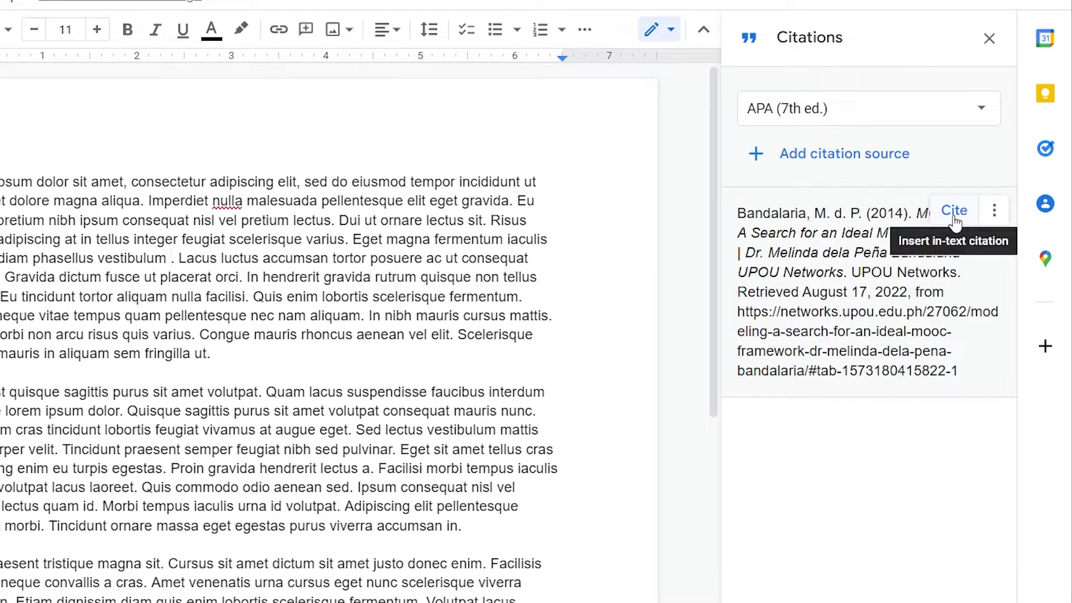
left_click(953, 219)
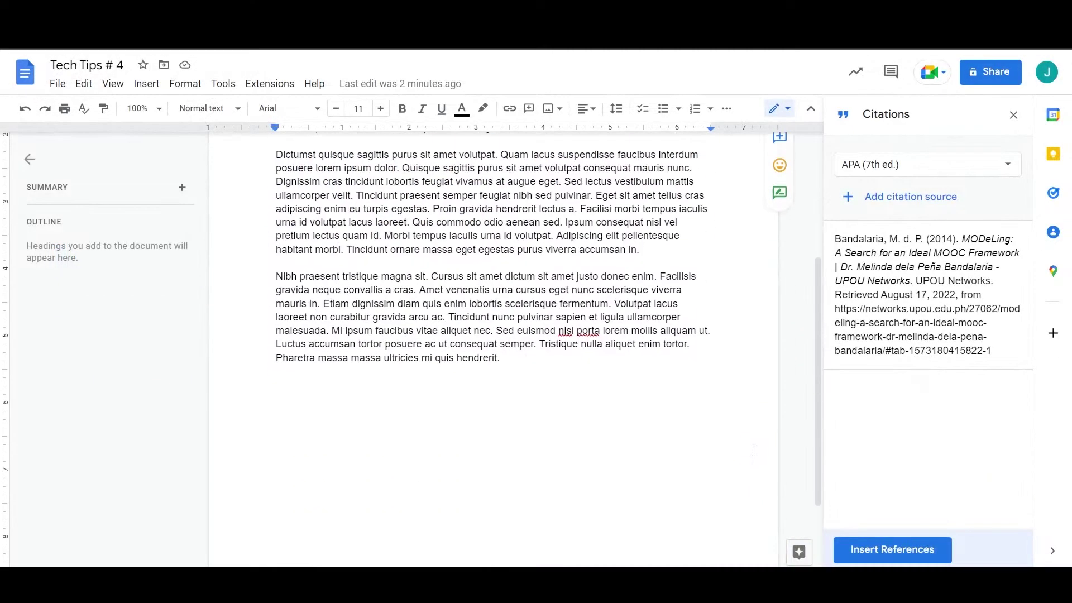
scroll(511, 400, "down", 2)
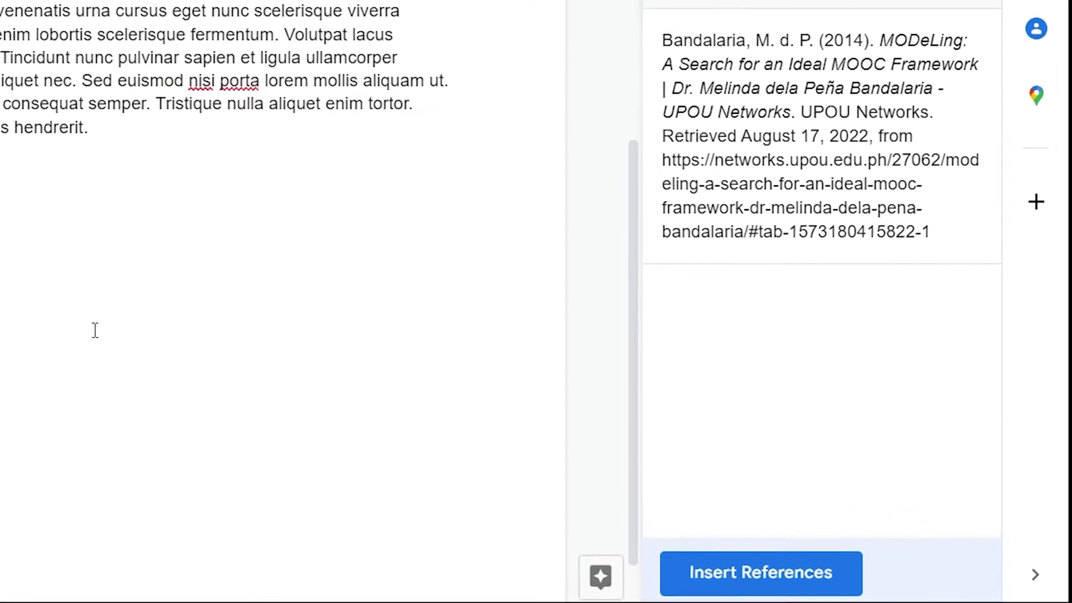
Insert an APA References list with the MODeLing webpage entry at the document's end
left_click(772, 589)
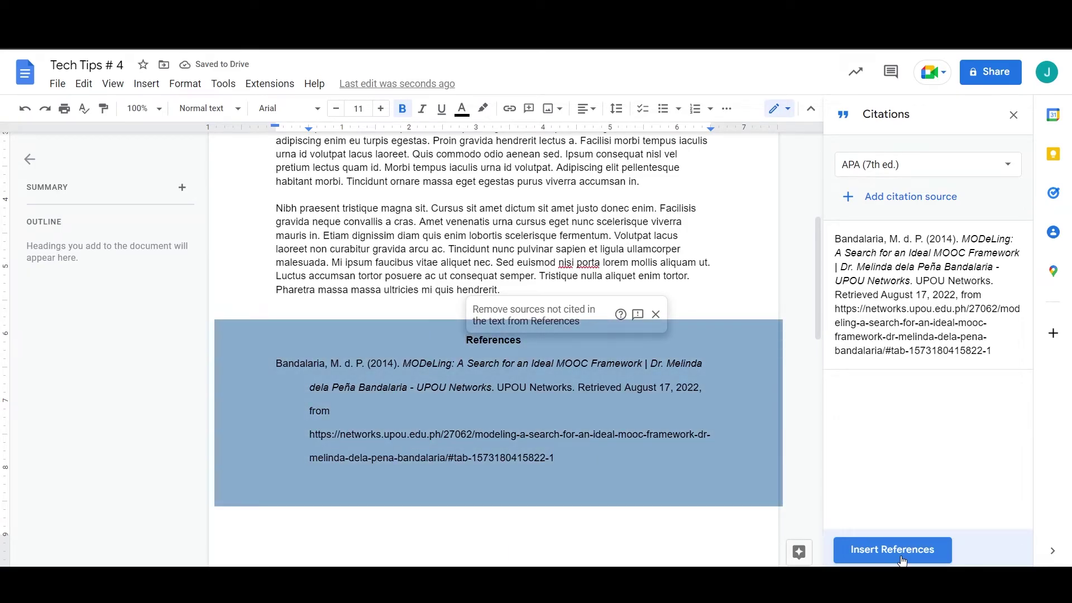
Edit the webpage source's accessed day from 17 to 18, making it August 18, 2022, and save
mouse_move(1019, 243)
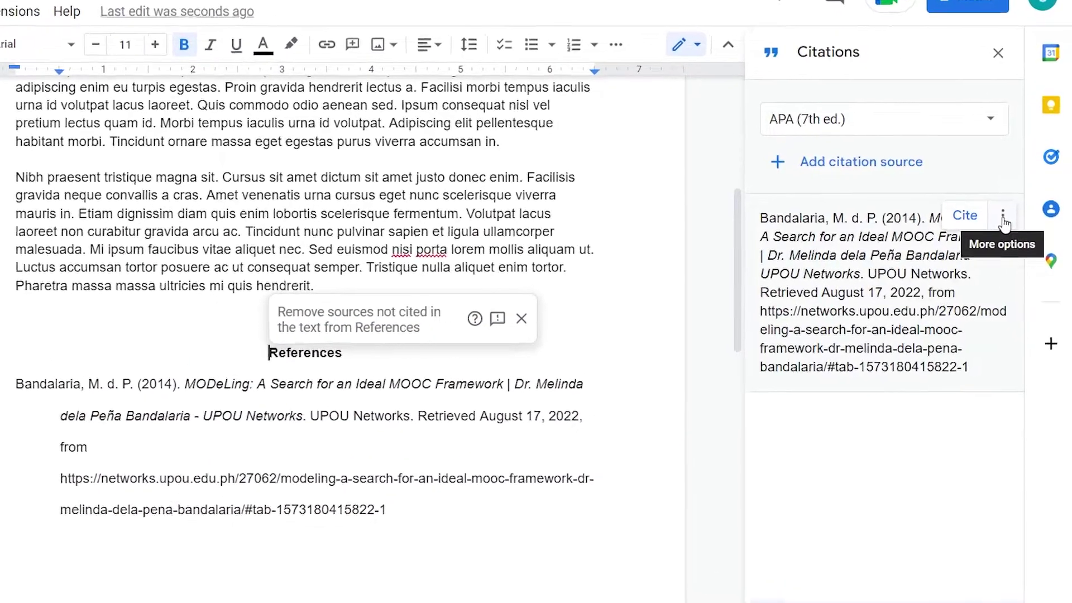
left_click(1003, 218)
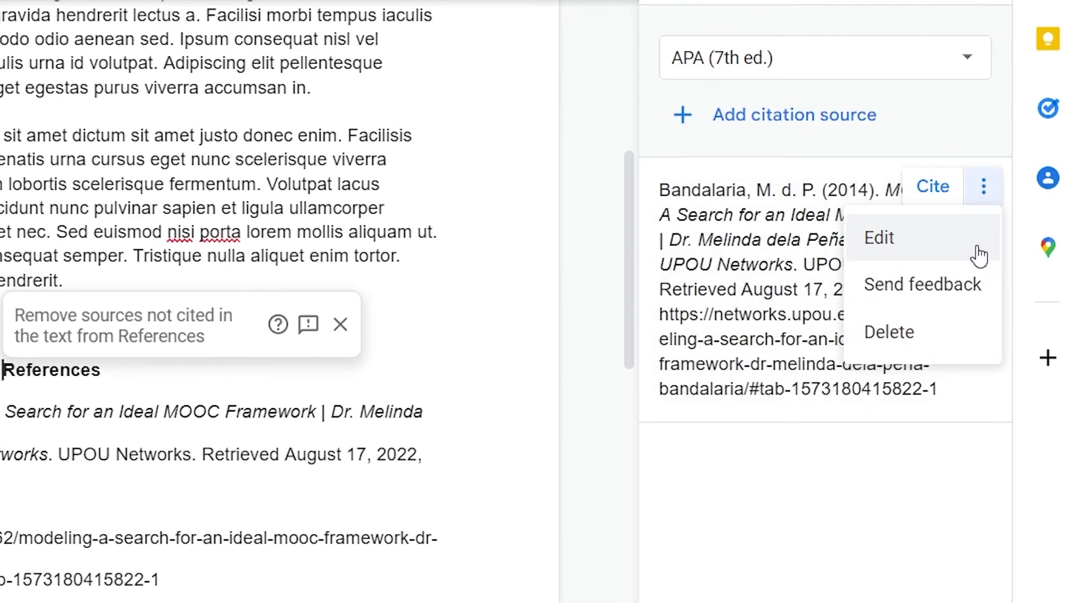
left_click(978, 256)
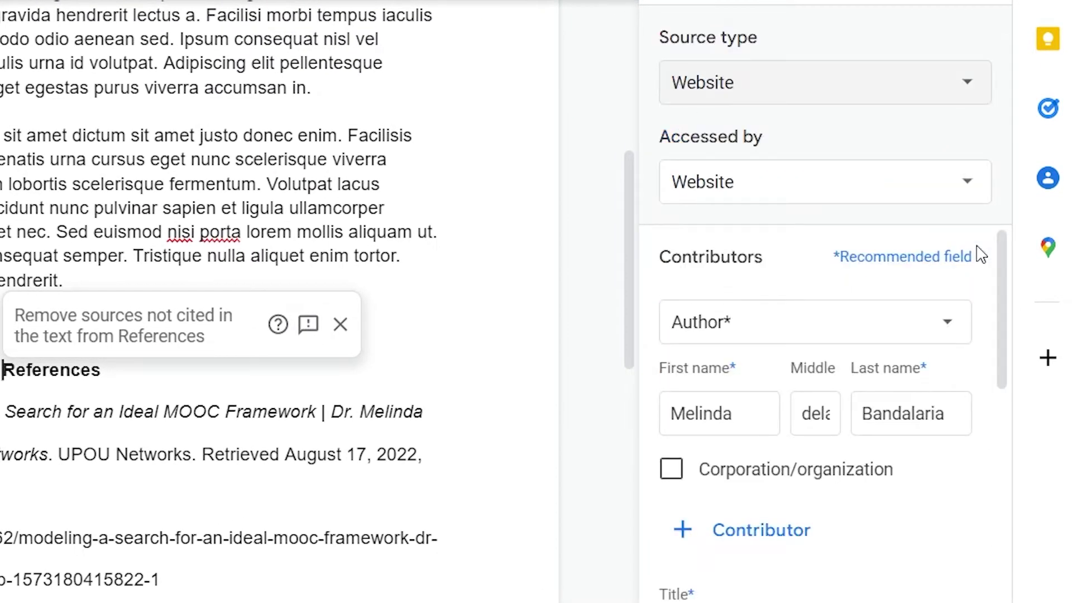
scroll(981, 254, "down", 5)
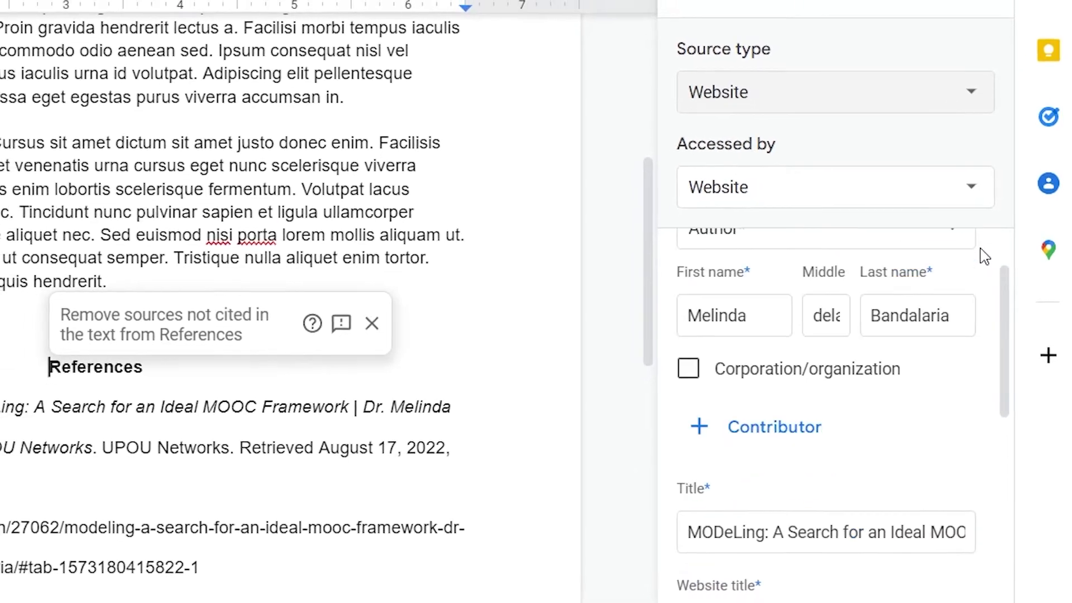
scroll(983, 250, "down", 5)
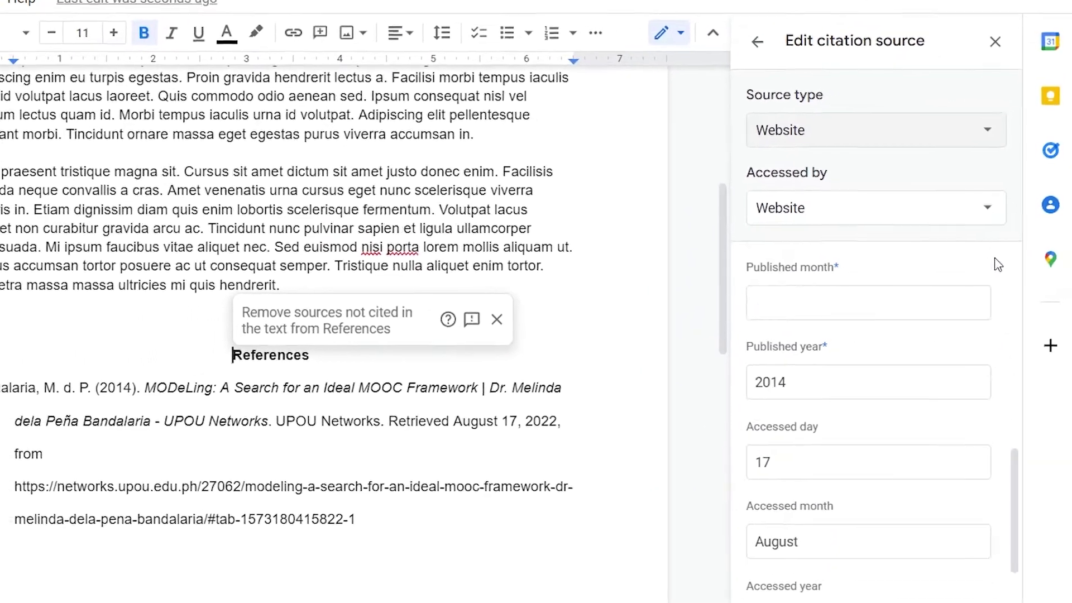
scroll(998, 260, "down", 2)
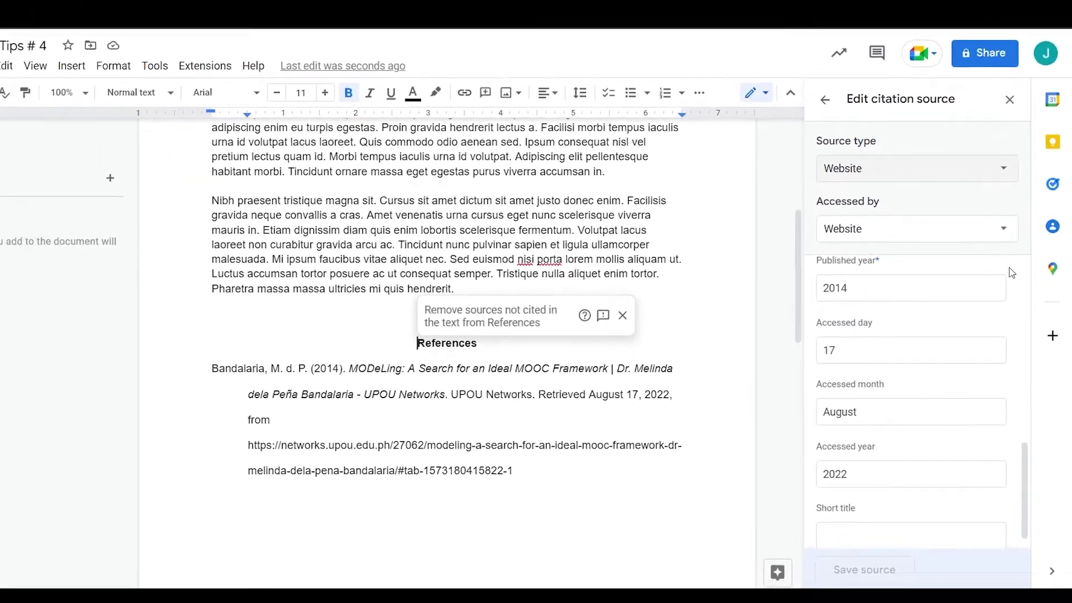
left_click(913, 330)
key("BackSpace")
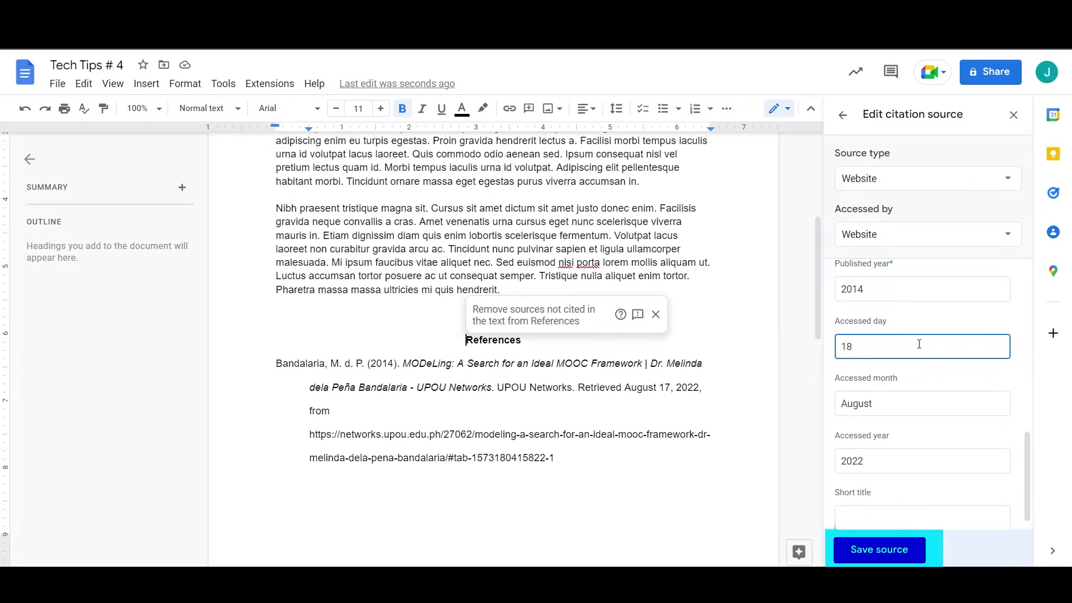
left_click(896, 553)
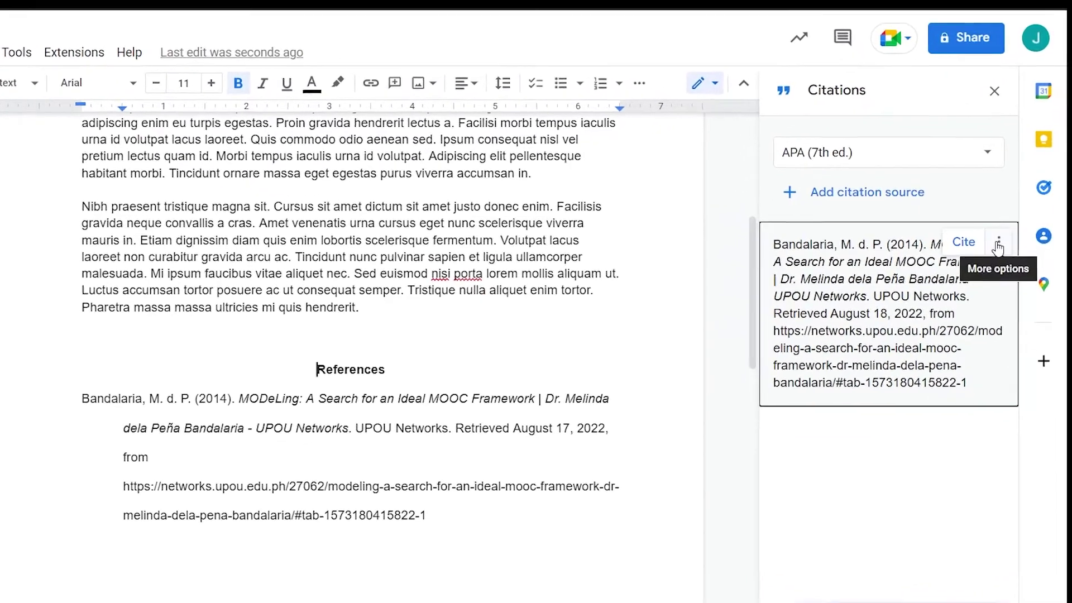
Delete the MODeLing webpage source from the Citations sidebar via its More options menu
left_click(998, 245)
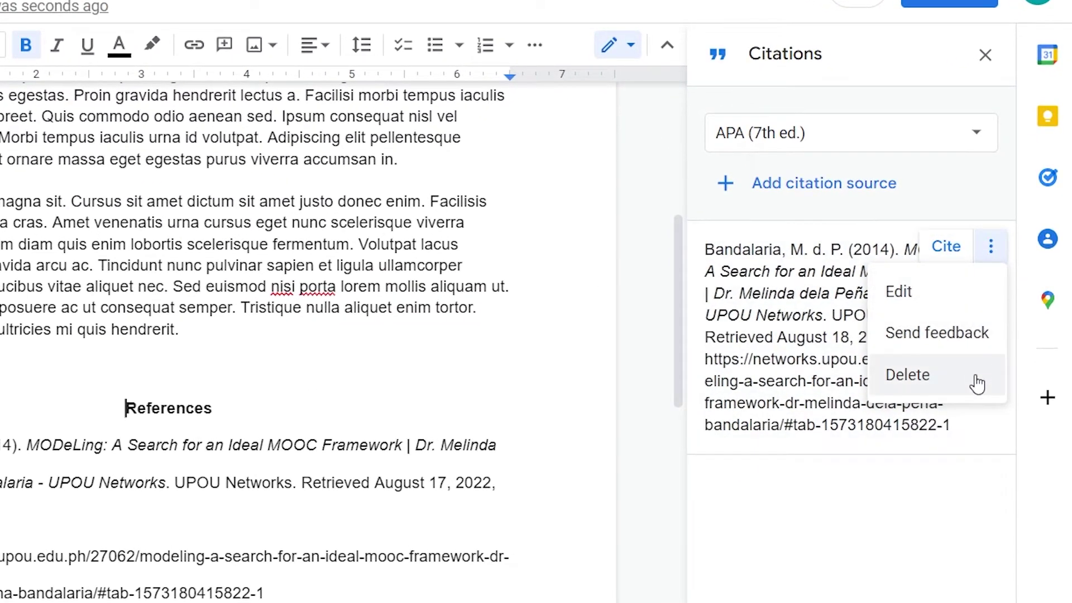
left_click(976, 384)
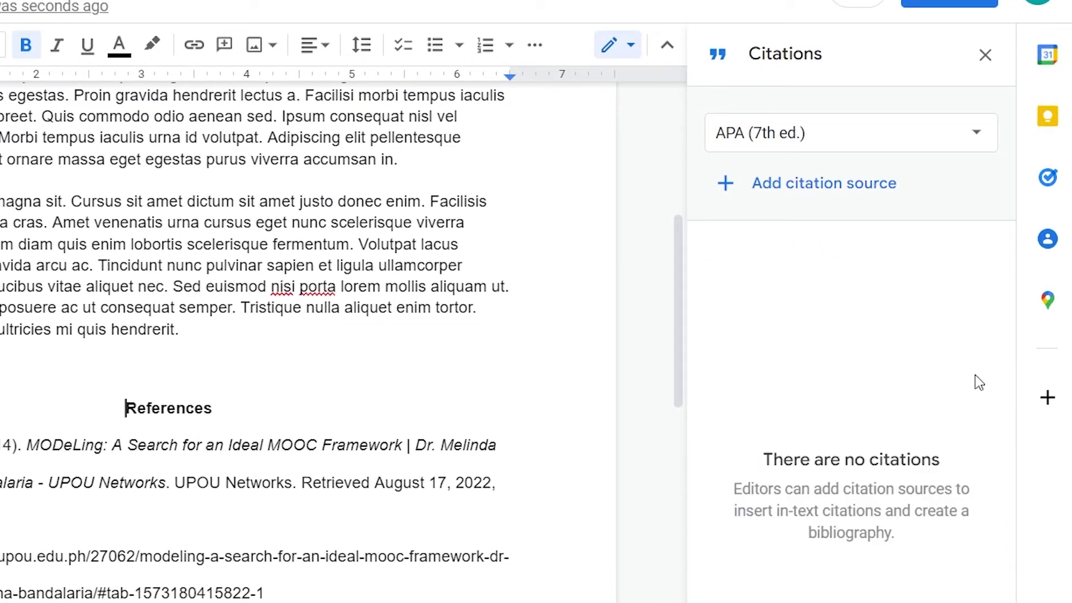